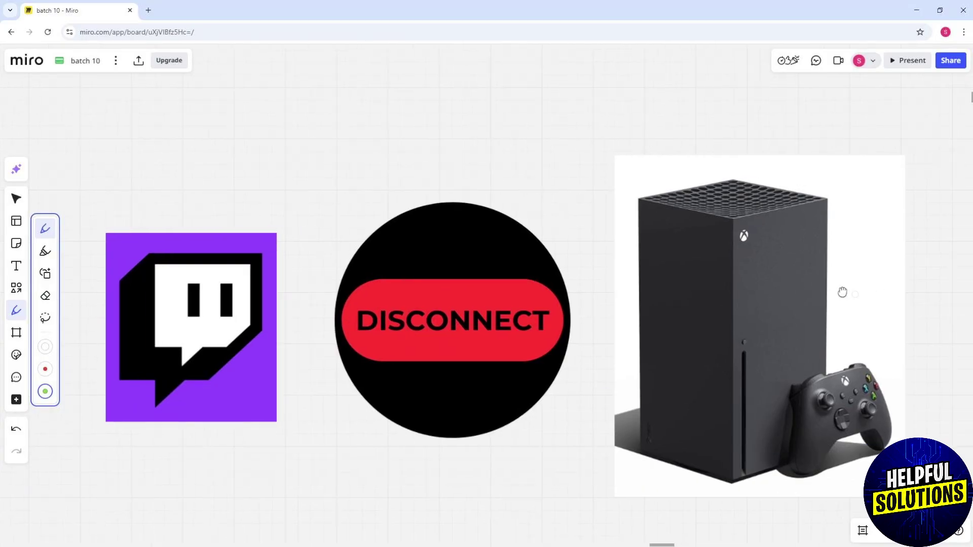
pyautogui.hscroll(15, 684, 304)
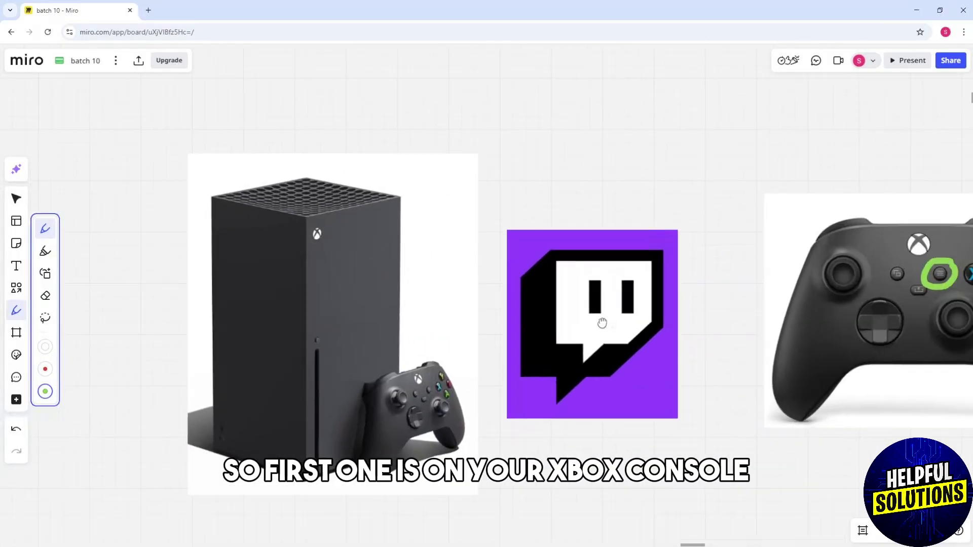
# - Draw green checkmarks above the Xbox console and Twitch logo, and an arrow toward the controller
pyautogui.moveTo(602, 324); pyautogui.dragTo(551, 319)
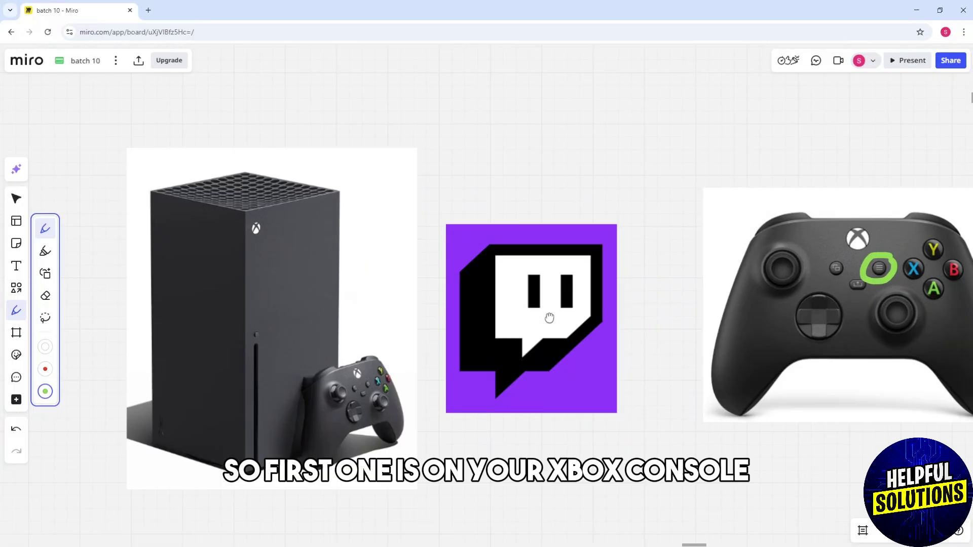
pyautogui.scroll(-3, 555, 314)
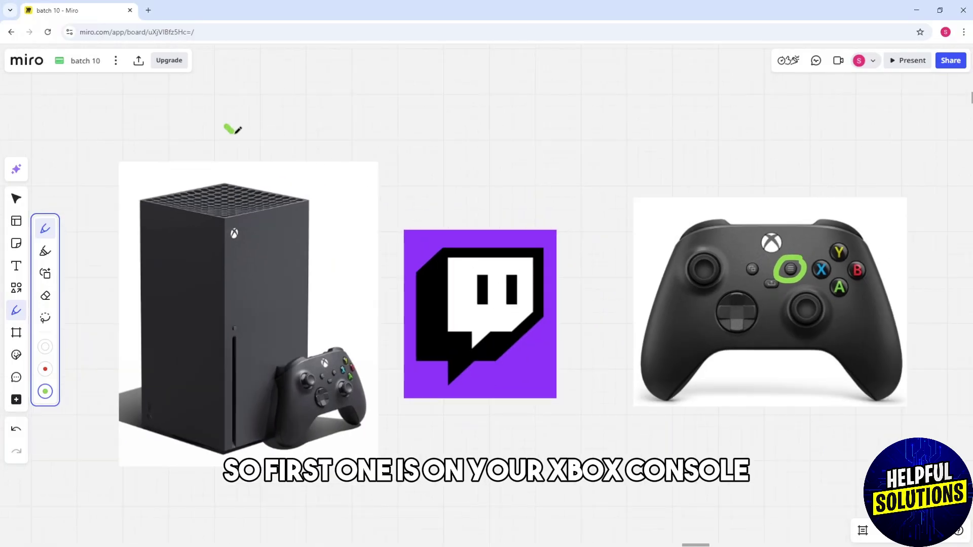
pyautogui.moveTo(225, 126); pyautogui.dragTo(255, 80)
pyautogui.moveTo(456, 192)
pyautogui.mouseDown()
pyautogui.moveTo(475, 199)
pyautogui.moveTo(494, 141)
pyautogui.mouseUp()
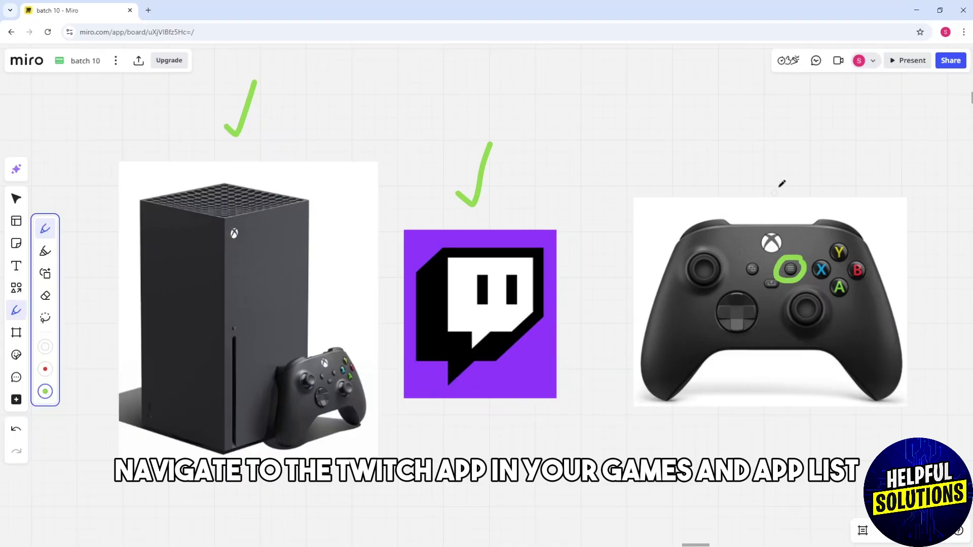
pyautogui.moveTo(792, 168)
pyautogui.mouseDown()
pyautogui.moveTo(793, 203)
pyautogui.moveTo(778, 207)
pyautogui.moveTo(790, 237)
pyautogui.moveTo(806, 204)
pyautogui.mouseUp()
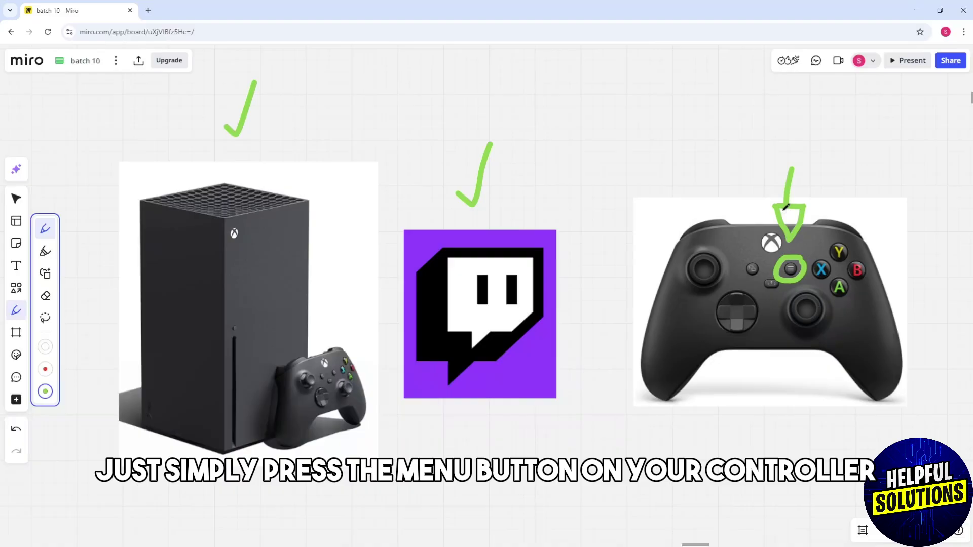
pyautogui.moveTo(856, 234); pyautogui.dragTo(563, 242)
# - Checkmark the Manage image, loop around Saved data, and draw an arrow to the controller's menu button
pyautogui.moveTo(560, 178); pyautogui.dragTo(584, 169)
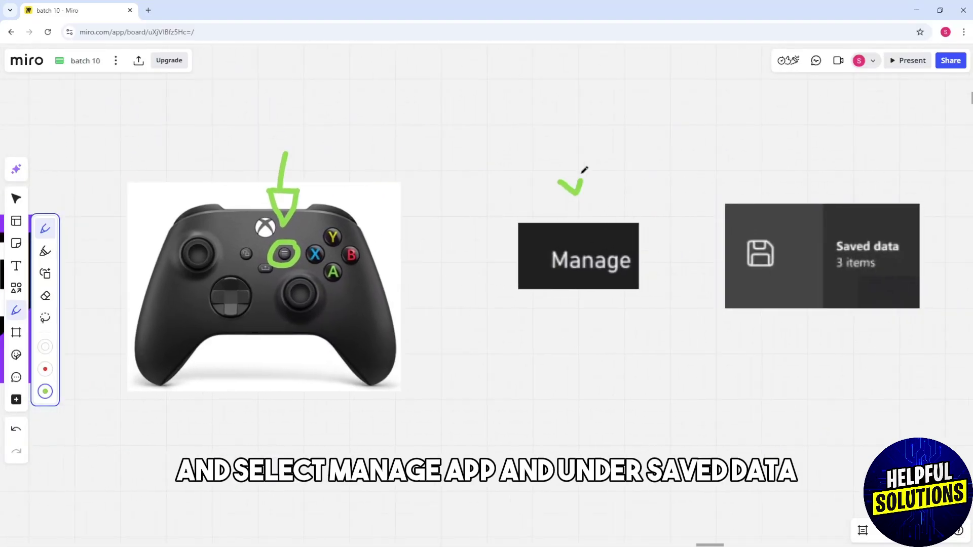
pyautogui.moveTo(721, 236); pyautogui.dragTo(578, 251)
pyautogui.moveTo(704, 231); pyautogui.dragTo(740, 231)
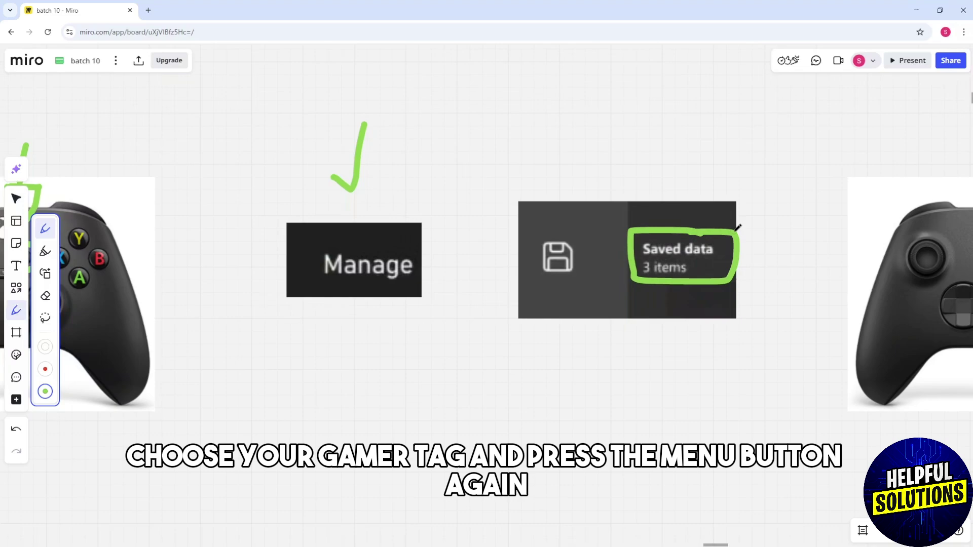
pyautogui.moveTo(739, 231); pyautogui.dragTo(426, 277)
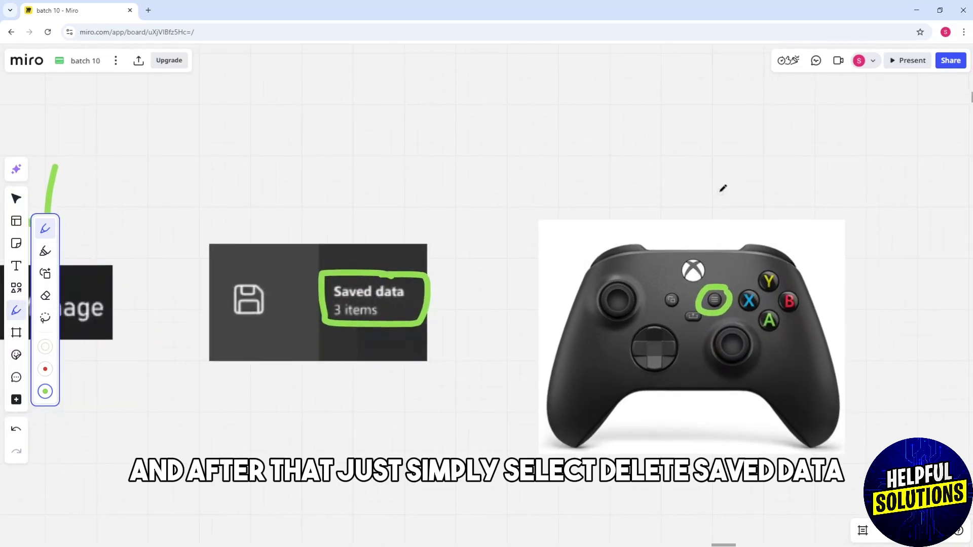
pyautogui.moveTo(720, 190)
pyautogui.mouseDown()
pyautogui.moveTo(738, 234)
pyautogui.moveTo(719, 247)
pyautogui.mouseUp()
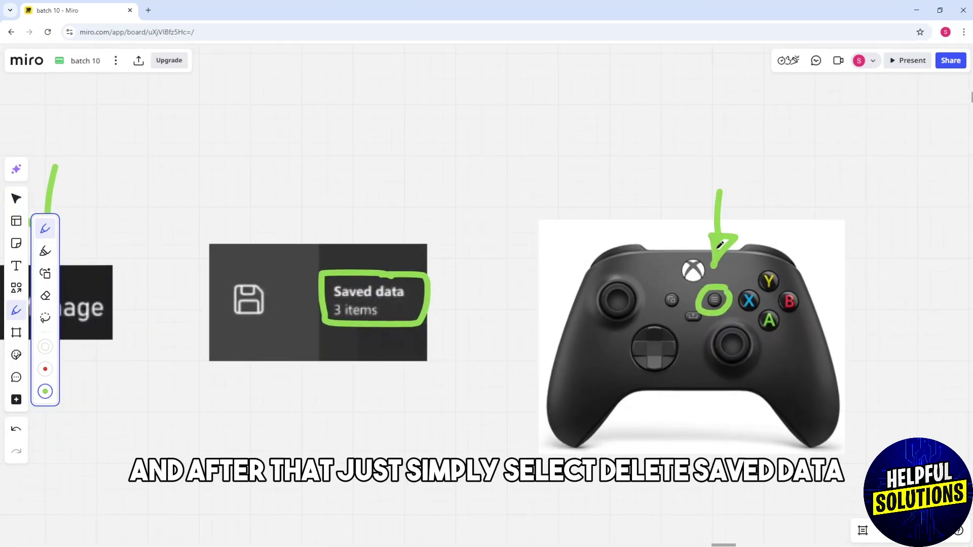
# - Checkmark the Delete saved data panel and Twitch logo, and begin circling Connections
pyautogui.moveTo(874, 247); pyautogui.dragTo(552, 247)
pyautogui.moveTo(608, 225)
pyautogui.mouseDown()
pyautogui.moveTo(635, 171)
pyautogui.moveTo(643, 204)
pyautogui.mouseUp()
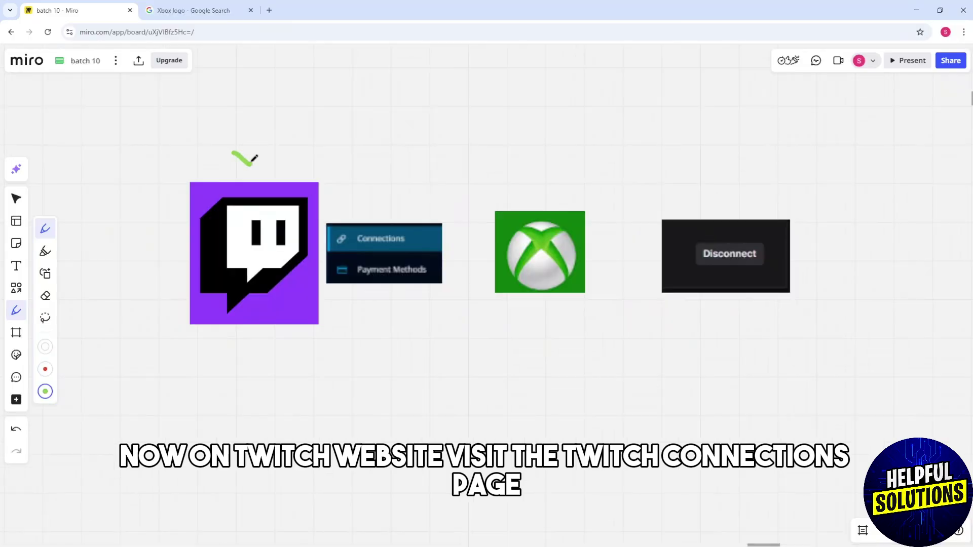
pyautogui.moveTo(236, 152); pyautogui.dragTo(266, 113)
pyautogui.moveTo(364, 225)
pyautogui.mouseDown()
pyautogui.moveTo(329, 222)
pyautogui.moveTo(327, 252)
pyautogui.moveTo(434, 242)
pyautogui.moveTo(357, 220)
pyautogui.mouseUp()
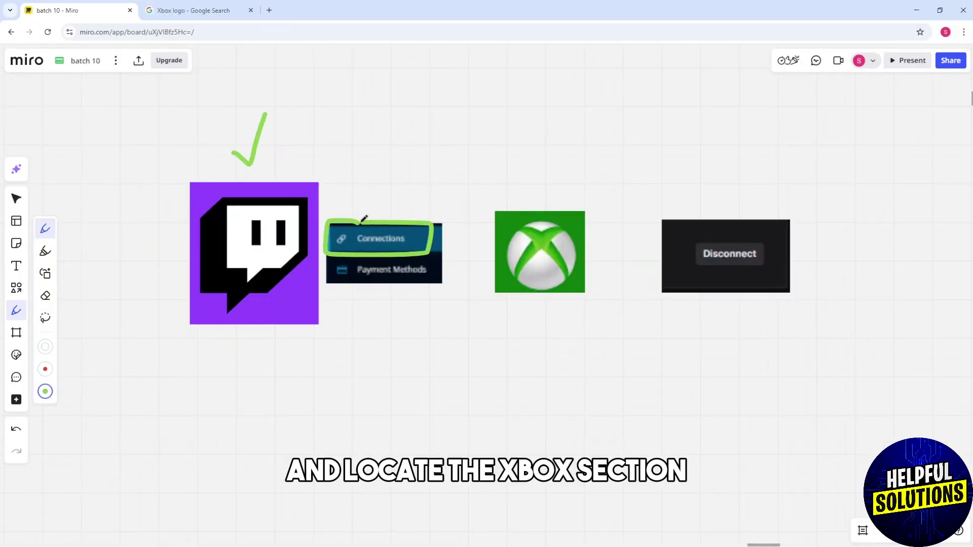
# - Finish the Connections loop and add checkmarks above the Xbox logo and Disconnect panel
pyautogui.moveTo(536, 179)
pyautogui.mouseDown()
pyautogui.moveTo(546, 194)
pyautogui.moveTo(561, 156)
pyautogui.mouseUp()
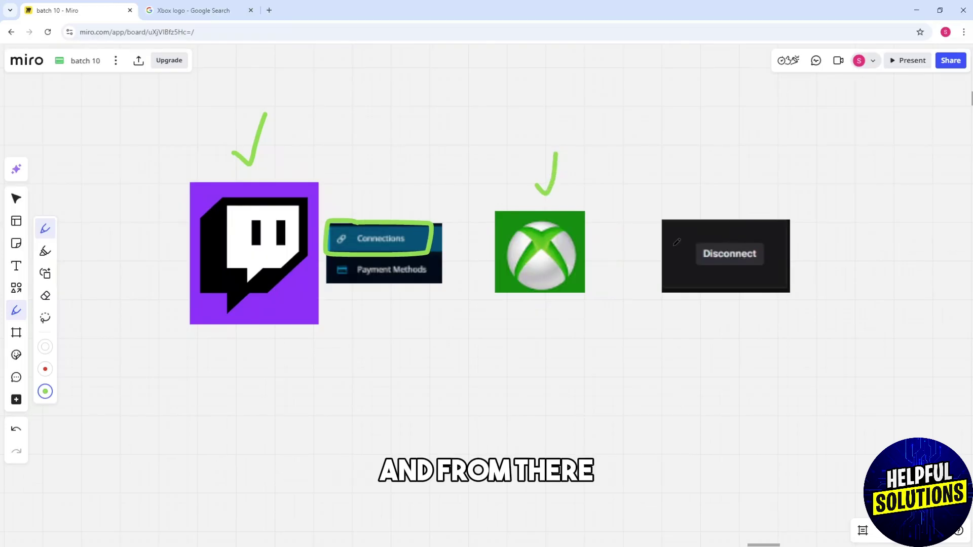
pyautogui.moveTo(719, 195)
pyautogui.mouseDown()
pyautogui.moveTo(727, 205)
pyautogui.moveTo(749, 167)
pyautogui.mouseUp()
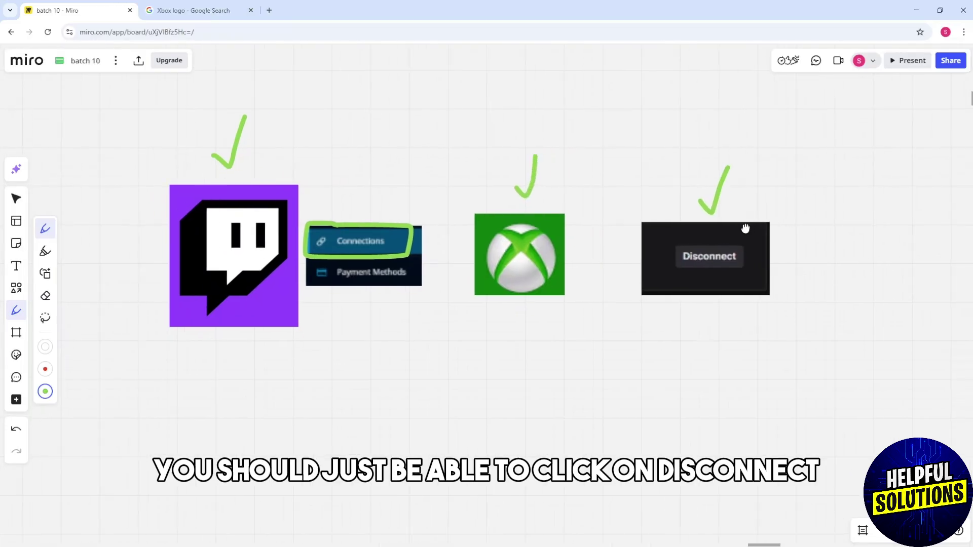
pyautogui.scroll(3, 768, 219)
pyautogui.moveTo(726, 242); pyautogui.dragTo(813, 247)
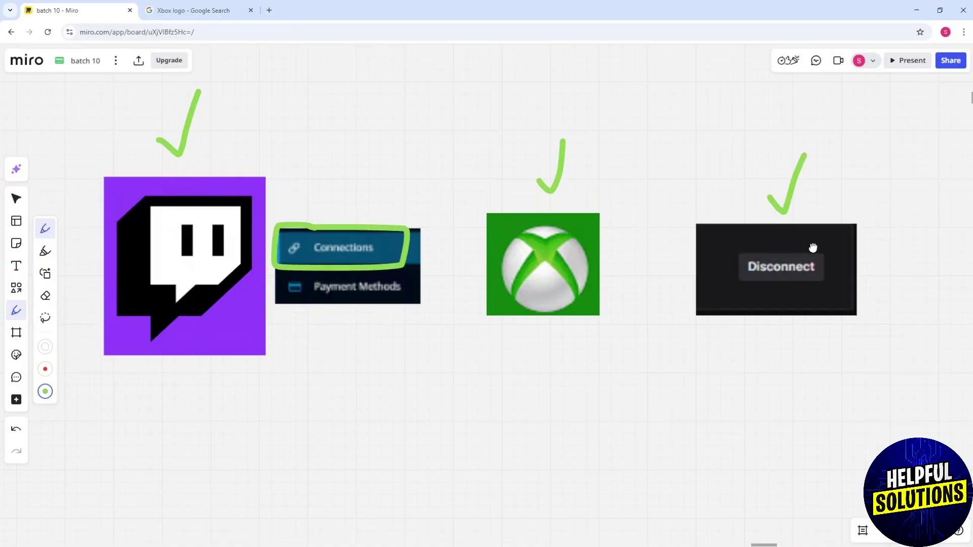